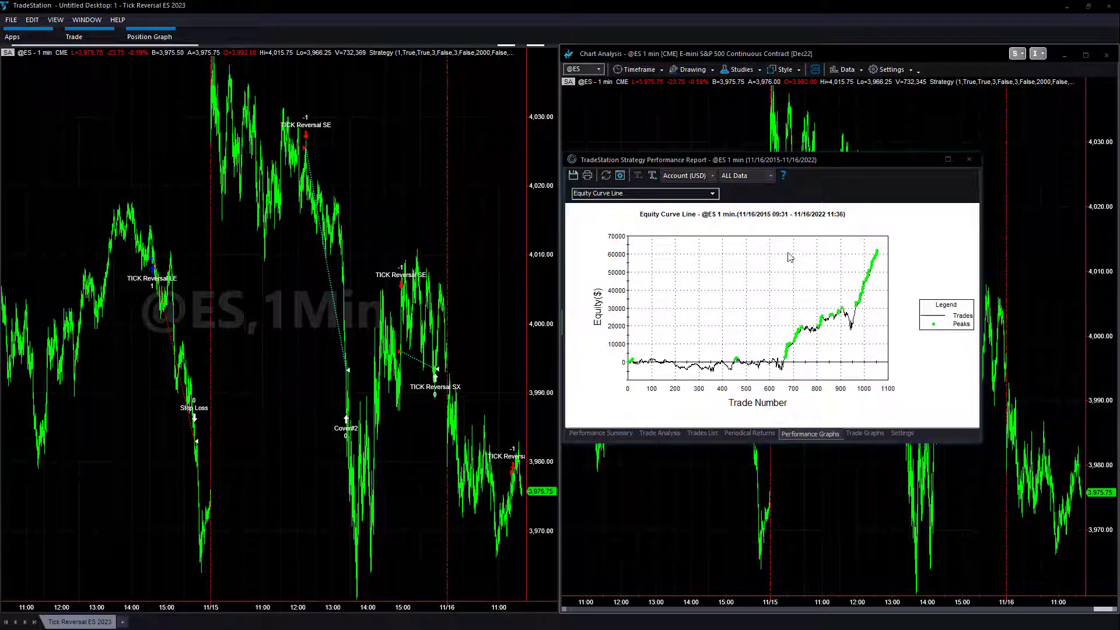
Step: Bring the performance report forward, enlarge it and move it over the left chart
{"action": "left_click", "coordinate": [869, 159]}
{"action": "left_click_drag", "start_coordinate": [869, 152], "coordinate": [863, 71]}
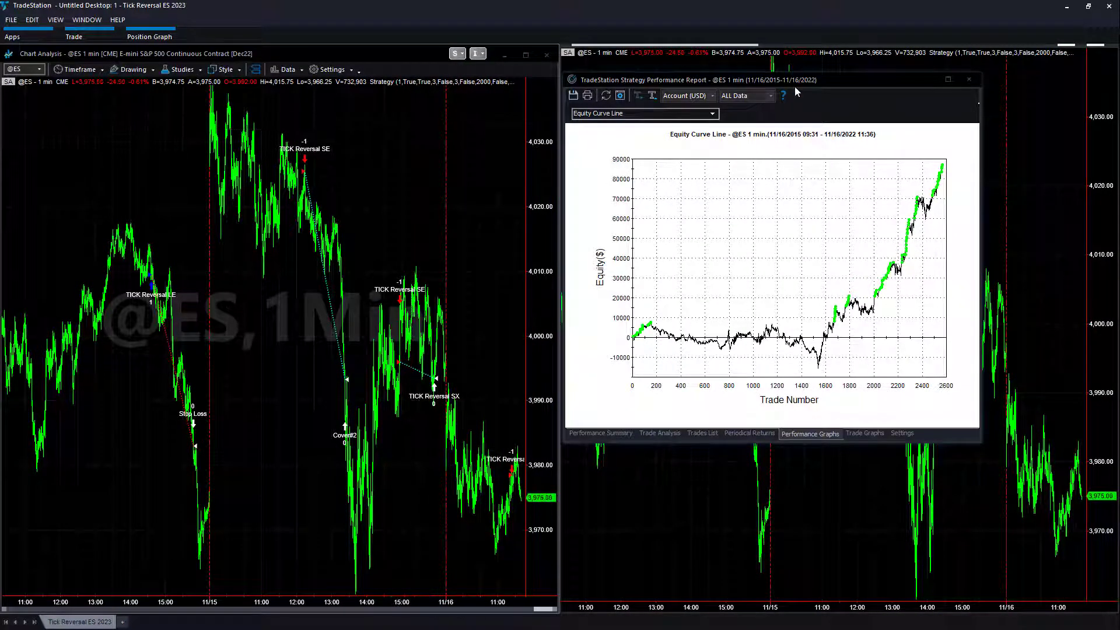
{"action": "left_click_drag", "start_coordinate": [799, 85], "coordinate": [268, 170]}
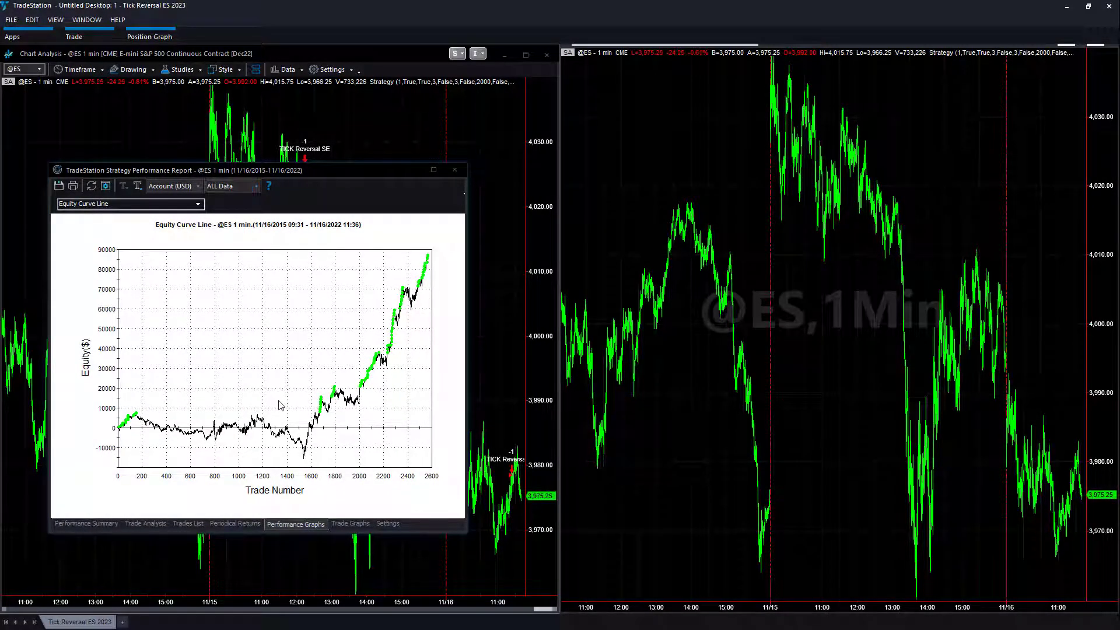
Step: Snap the report to half the screen, showing the left chart's roughly $87,000 equity curve
{"action": "mouse_move", "coordinate": [295, 330]}
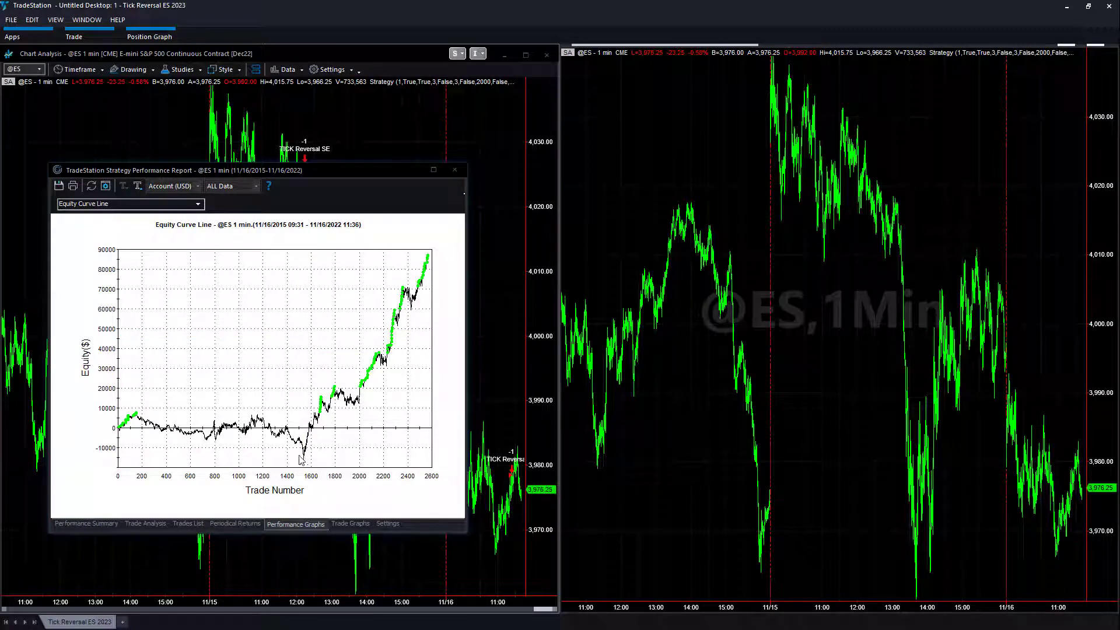
{"action": "mouse_move", "coordinate": [303, 467]}
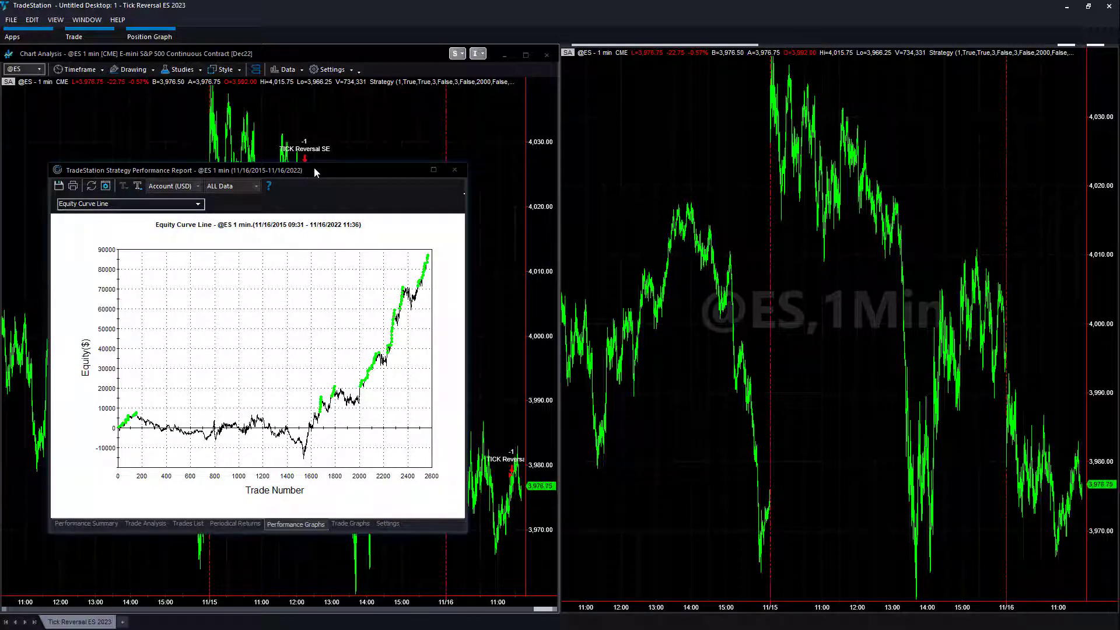
{"action": "left_click_drag", "start_coordinate": [314, 168], "coordinate": [350, 167]}
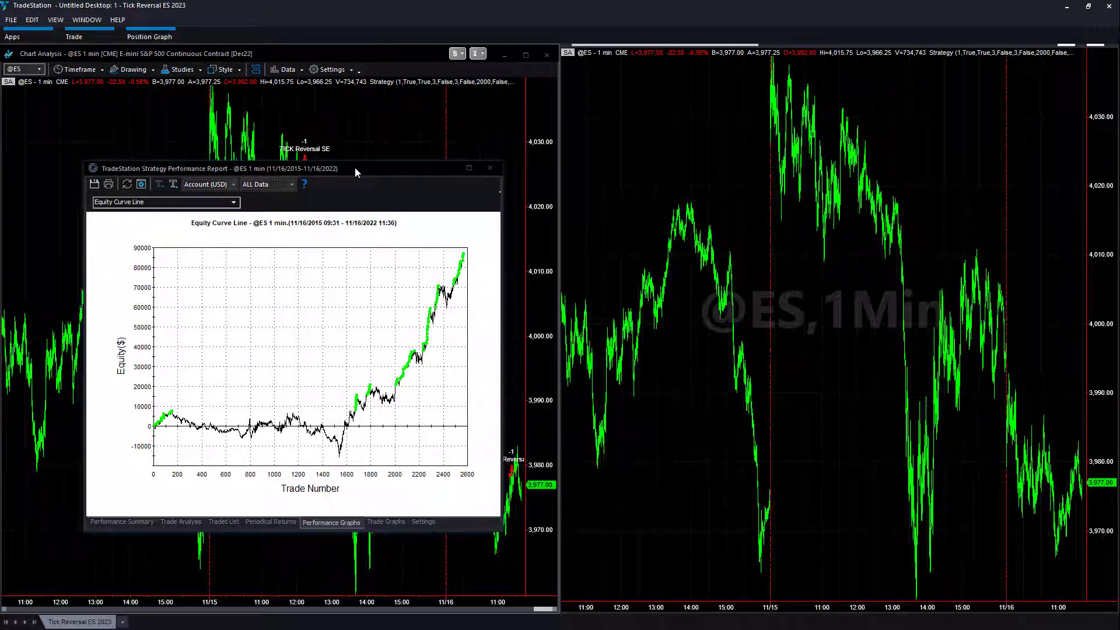
{"action": "left_click_drag", "start_coordinate": [355, 167], "coordinate": [1, 231]}
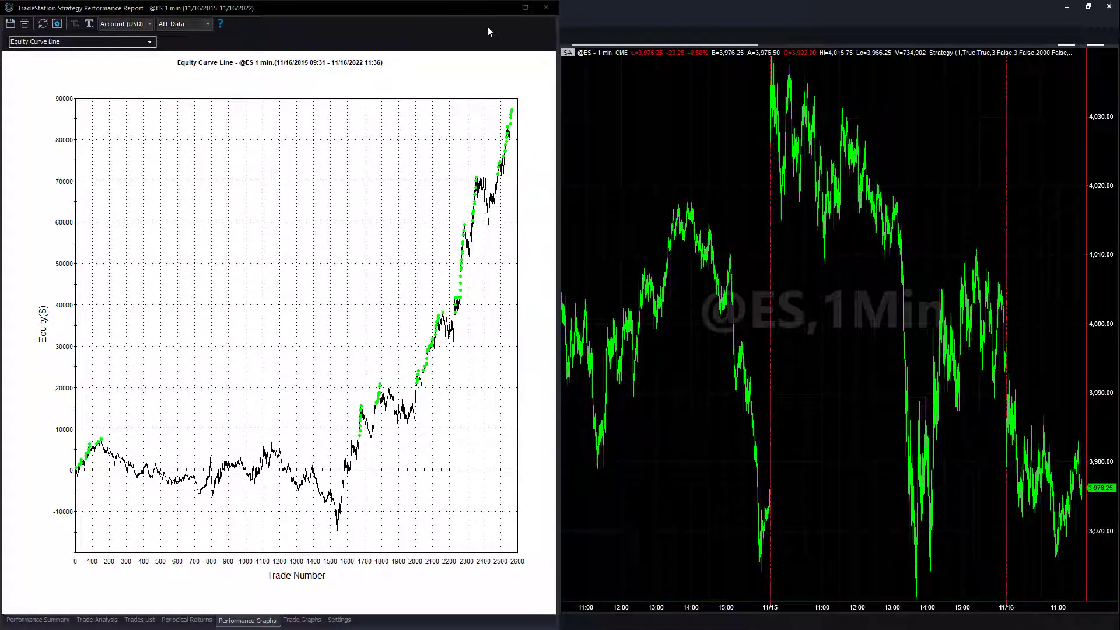
Step: Restore the snapped performance report to a floating window with Win+Down
{"action": "key", "text": "super+Down"}
{"action": "key", "text": "super+Down"}
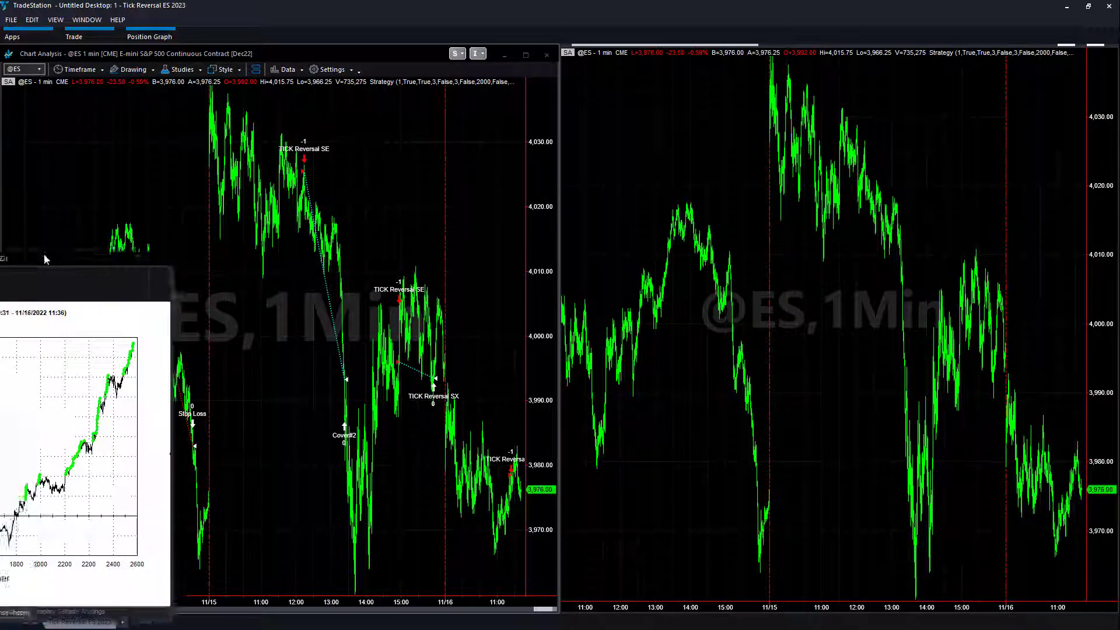
Step: Reposition the report and show the right chart's 1,050-trade equity curve near $62,000
{"action": "left_click_drag", "start_coordinate": [320, 115], "coordinate": [364, 169]}
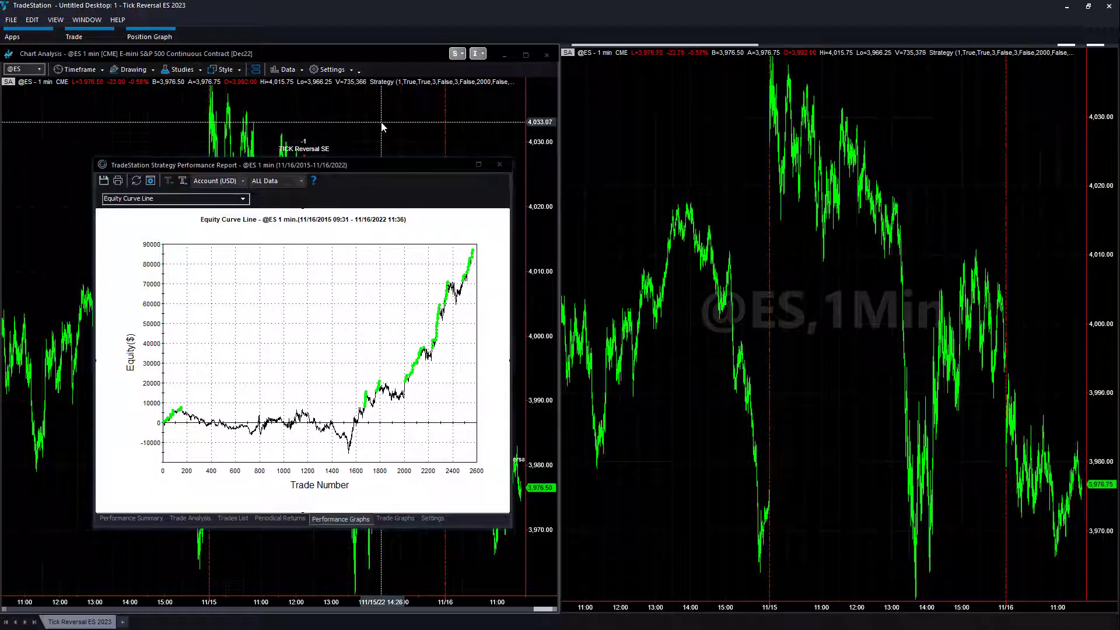
{"action": "left_click", "coordinate": [682, 109]}
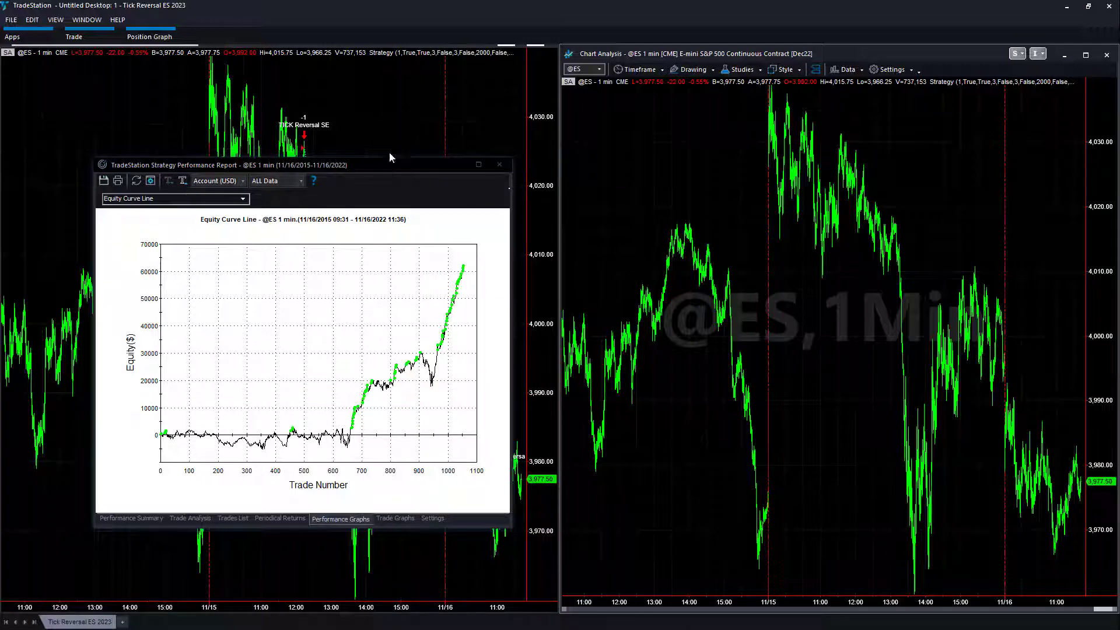
Step: Compare equity curves by switching the report between the left and right charts
{"action": "left_click_drag", "start_coordinate": [389, 154], "coordinate": [374, 125]}
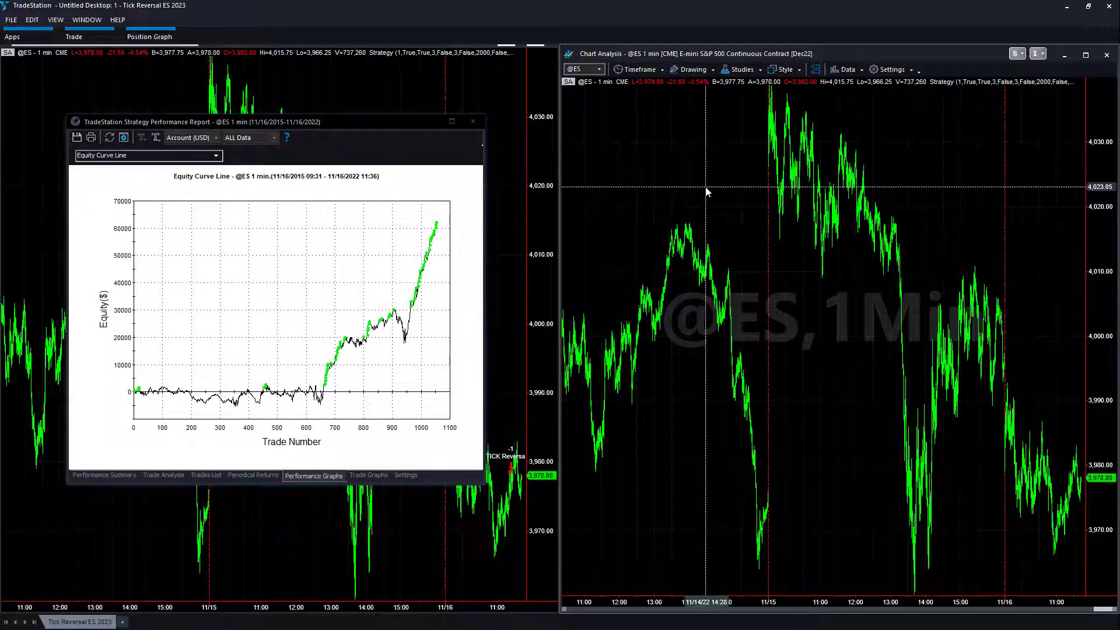
{"action": "left_click_drag", "start_coordinate": [363, 126], "coordinate": [883, 239]}
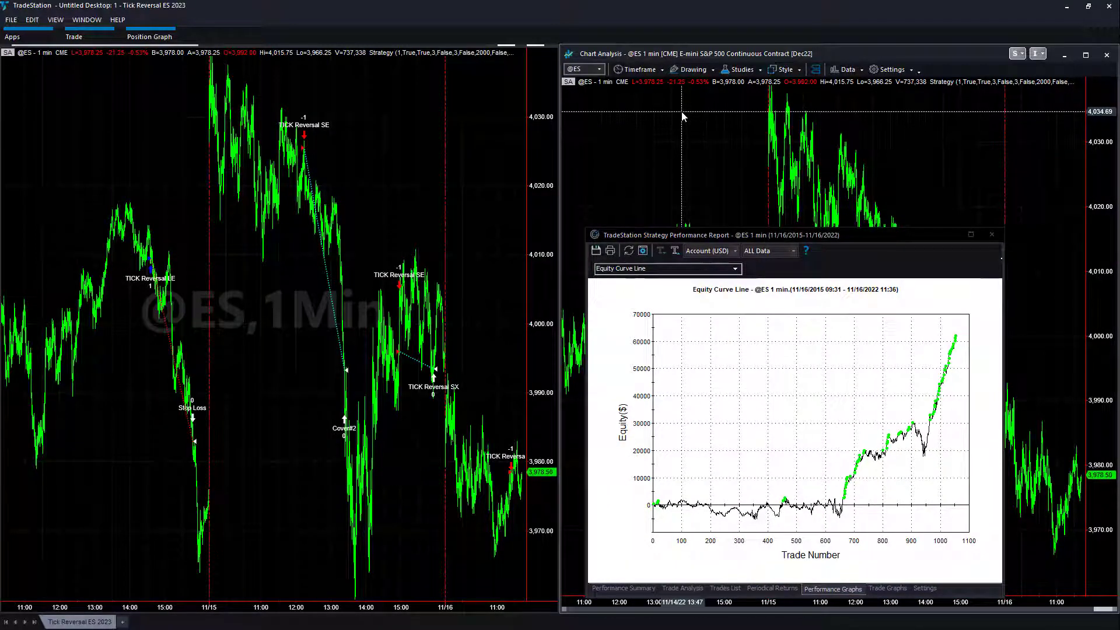
{"action": "left_click", "coordinate": [375, 112]}
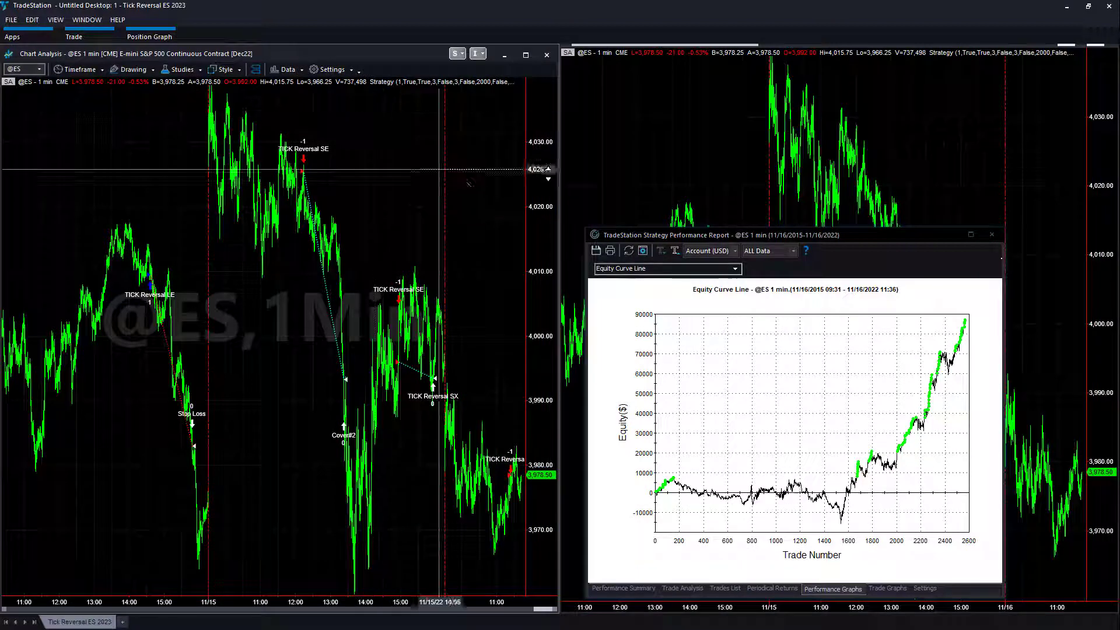
{"action": "left_click_drag", "start_coordinate": [831, 236], "coordinate": [308, 225]}
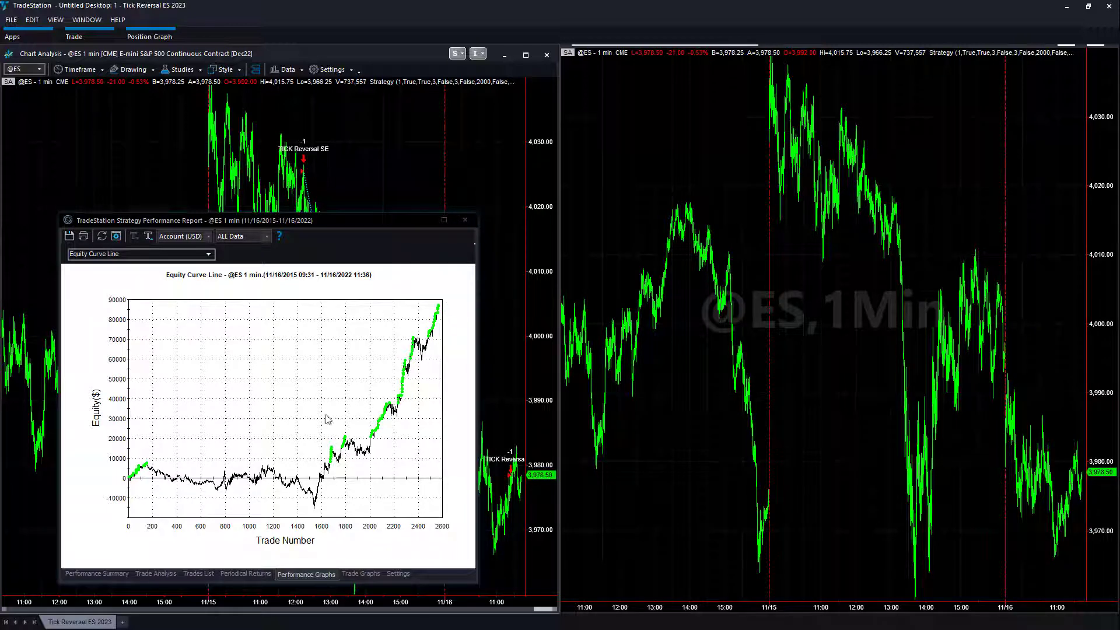
{"action": "left_click", "coordinate": [623, 141]}
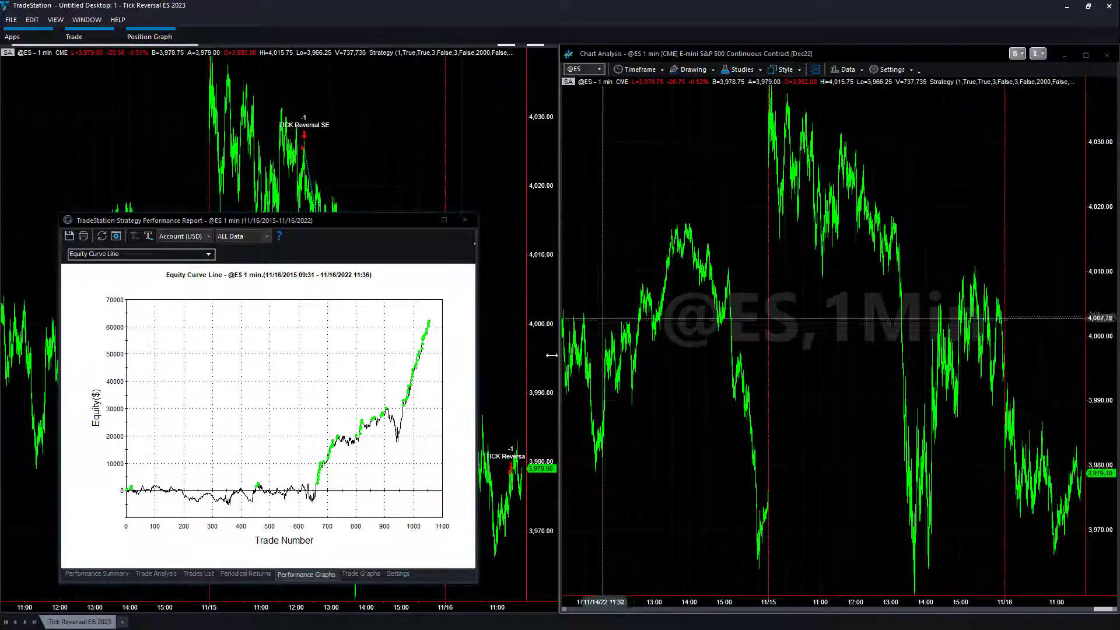
Step: Maximize and restore the performance report, then place it over the right chart
{"action": "mouse_move", "coordinate": [397, 463]}
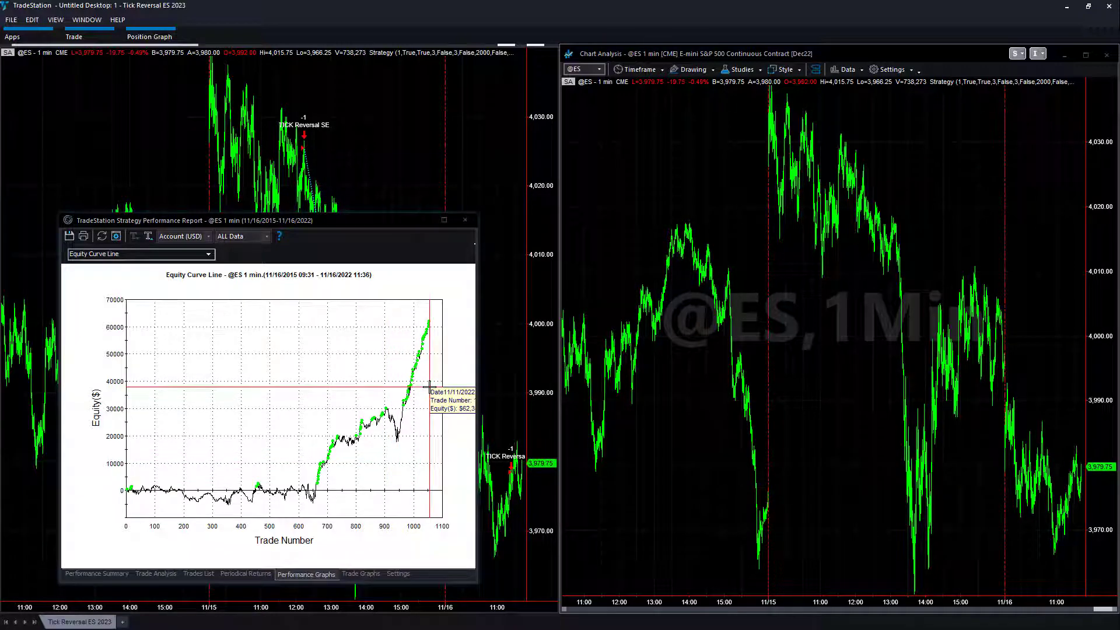
{"action": "double_click", "coordinate": [341, 220]}
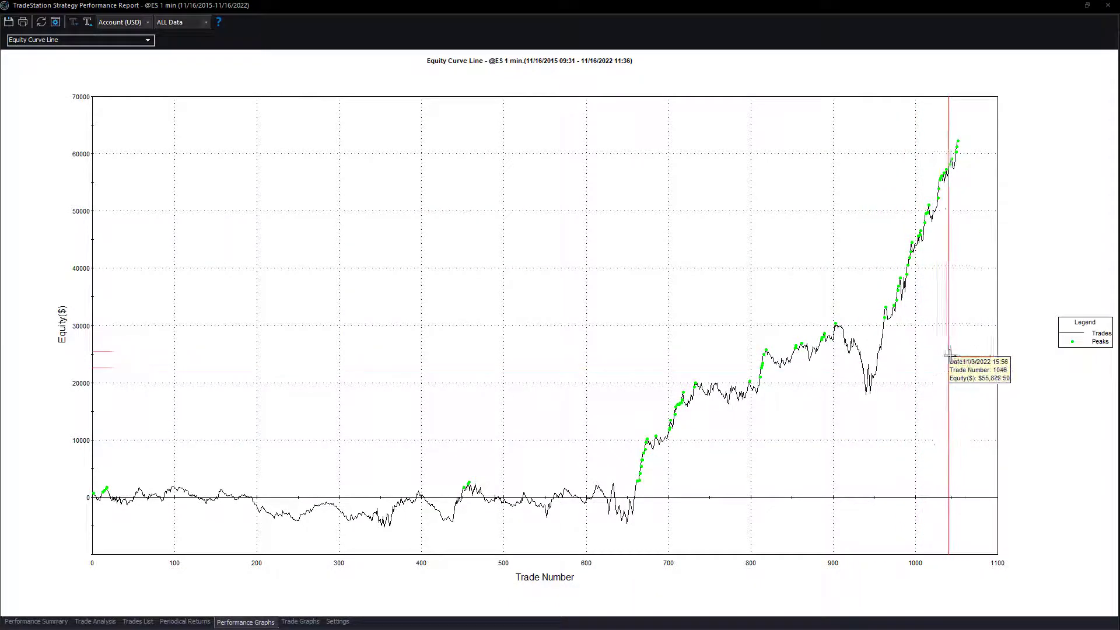
{"action": "left_click", "coordinate": [1085, 9]}
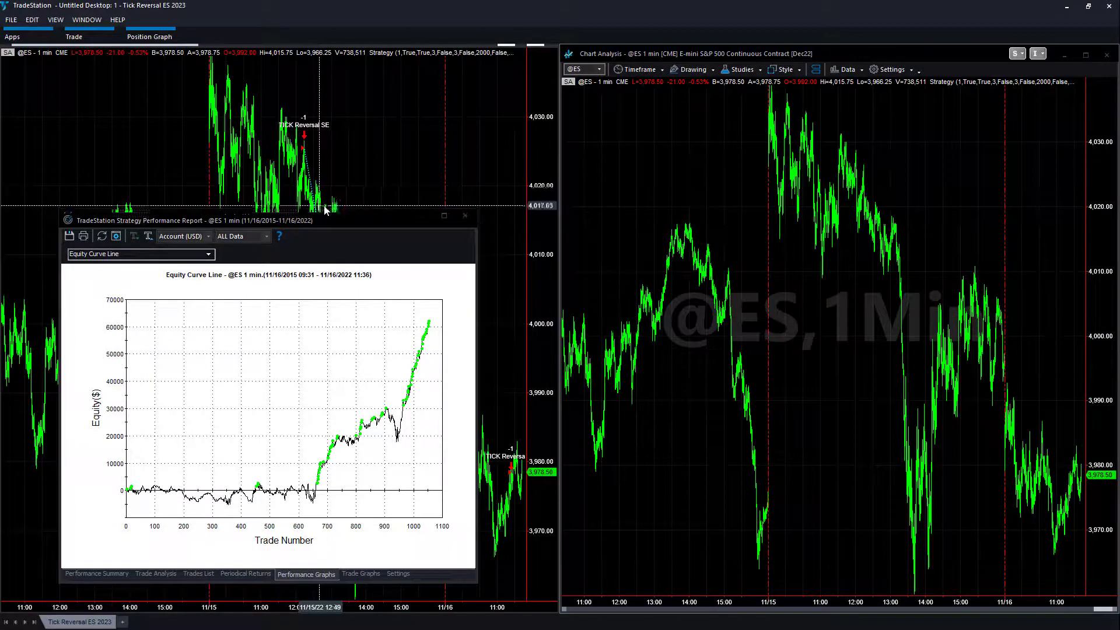
{"action": "left_click_drag", "start_coordinate": [325, 225], "coordinate": [869, 215]}
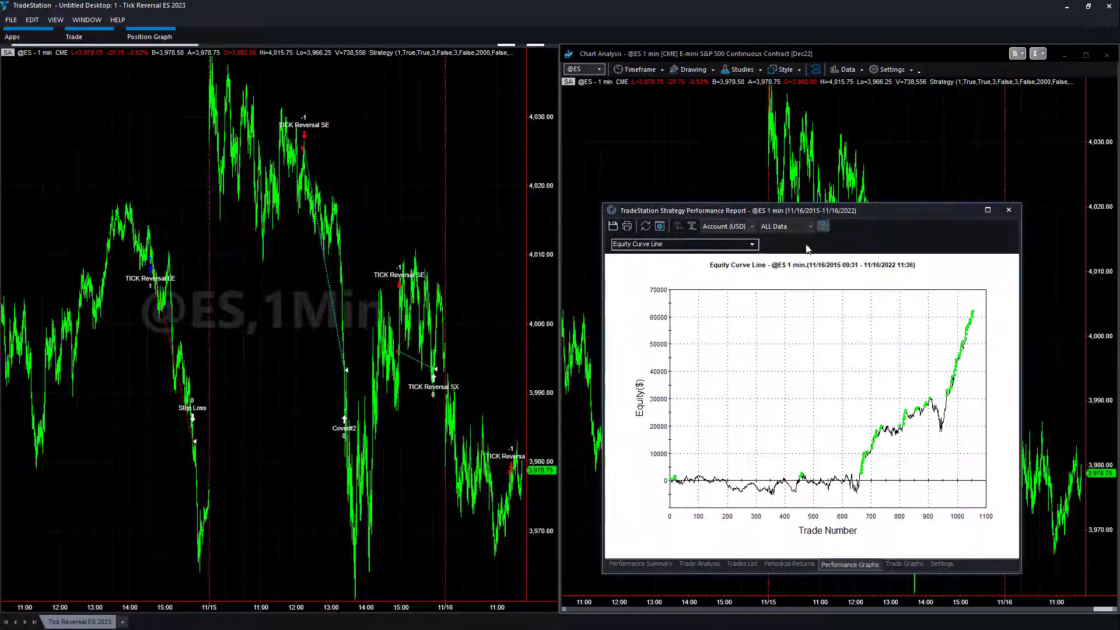
Step: Review the left chart's summary and equity curve, then center the report on the right chart's curve
{"action": "left_click", "coordinate": [647, 565]}
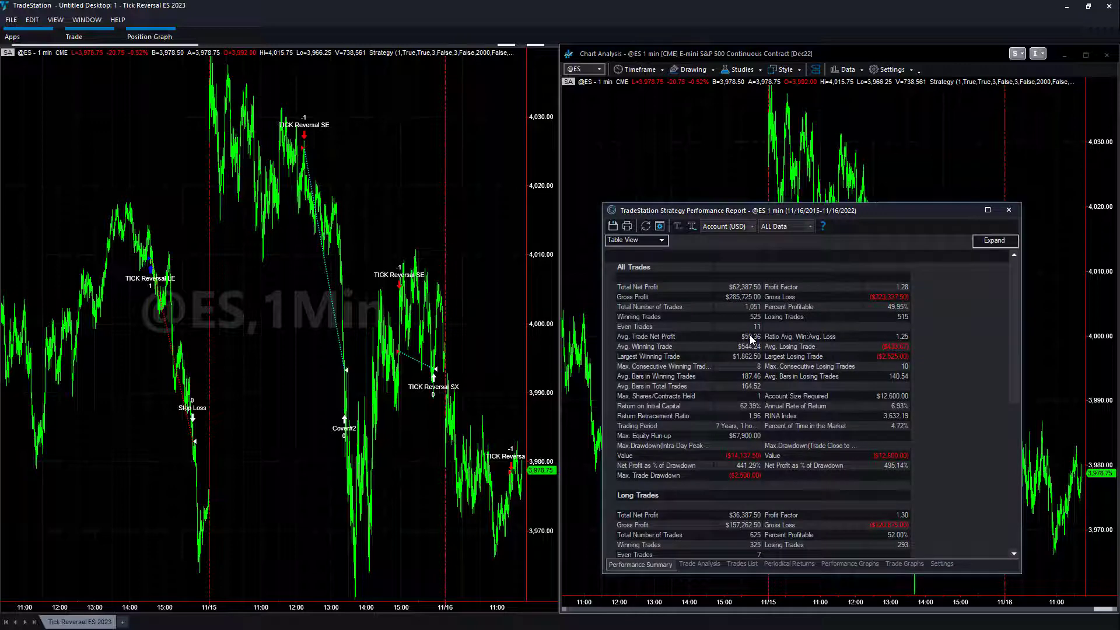
{"action": "left_click", "coordinate": [423, 145]}
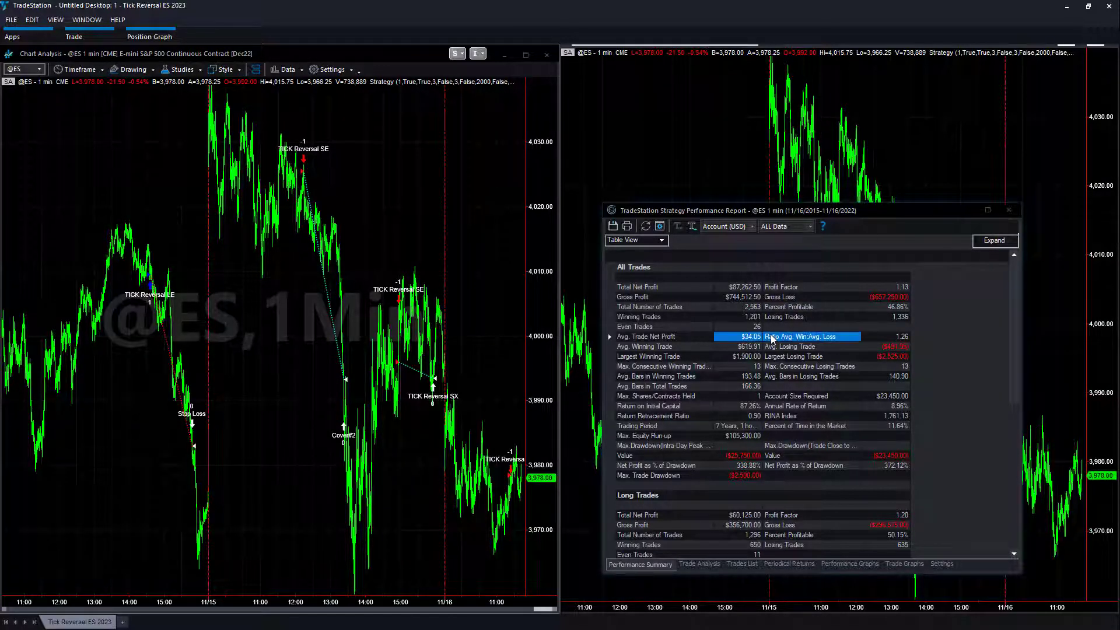
{"action": "left_click", "coordinate": [851, 564]}
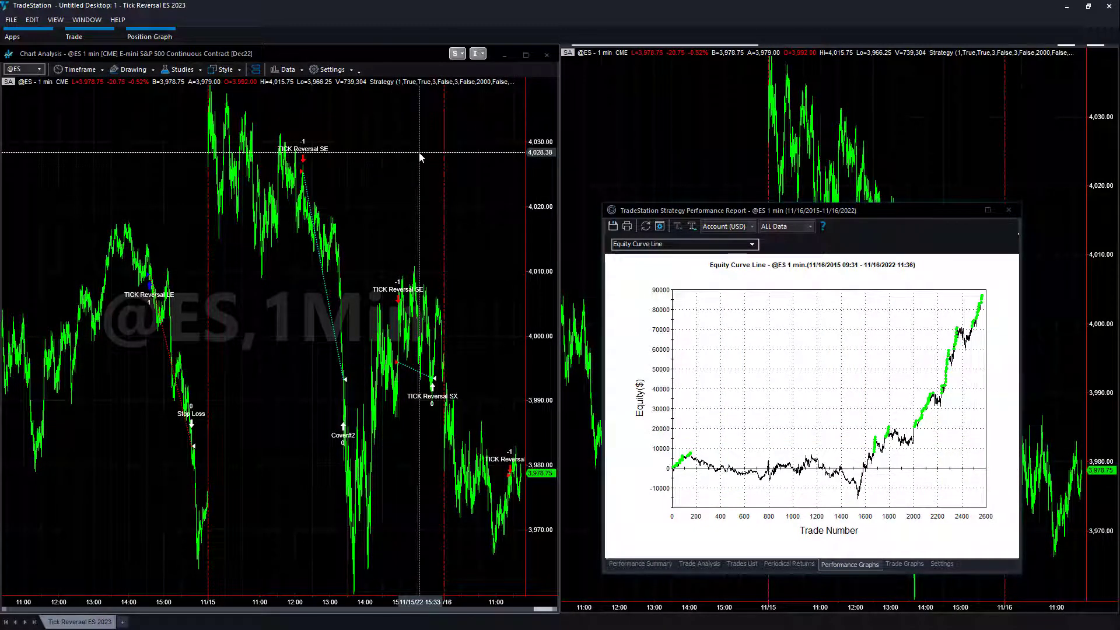
{"action": "left_click", "coordinate": [693, 118]}
{"action": "left_click_drag", "start_coordinate": [810, 209], "coordinate": [630, 170]}
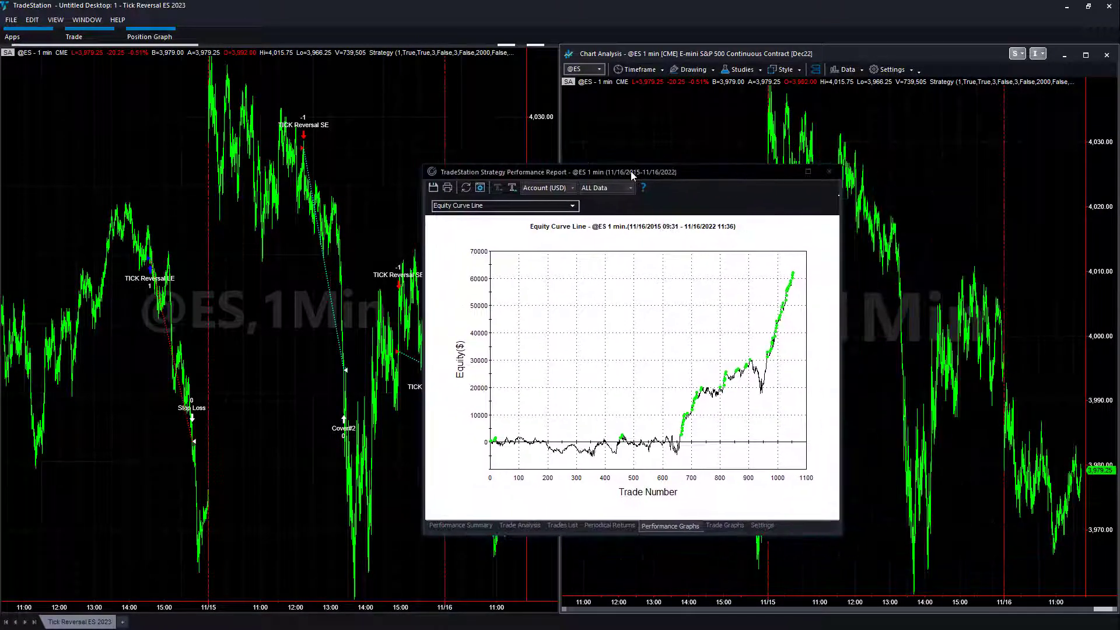
{"action": "left_click", "coordinate": [469, 524]}
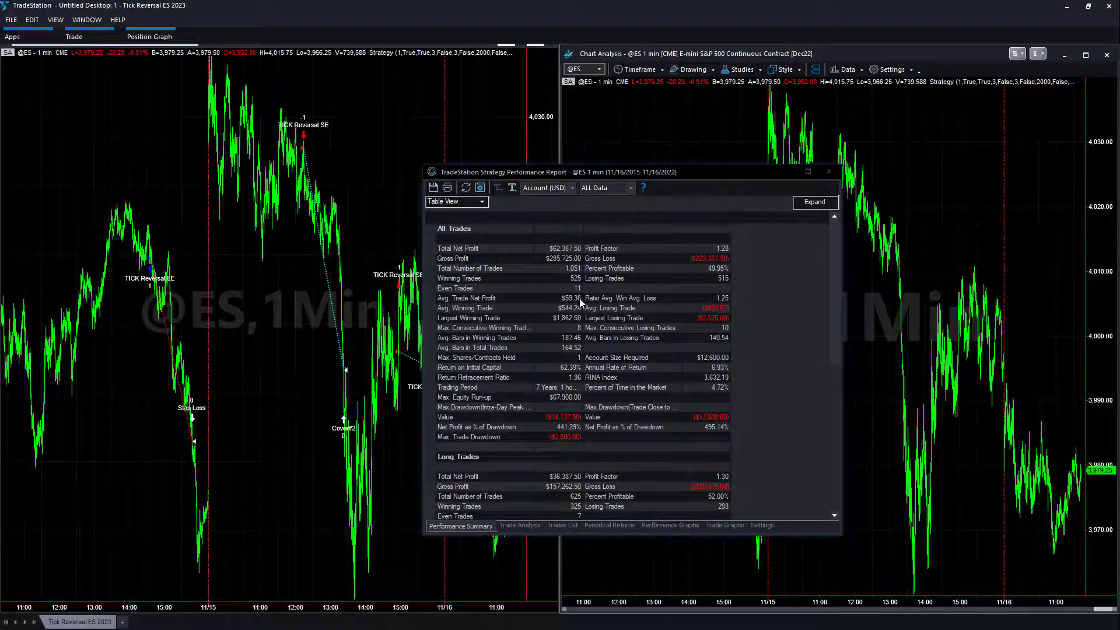
{"action": "left_click", "coordinate": [686, 526]}
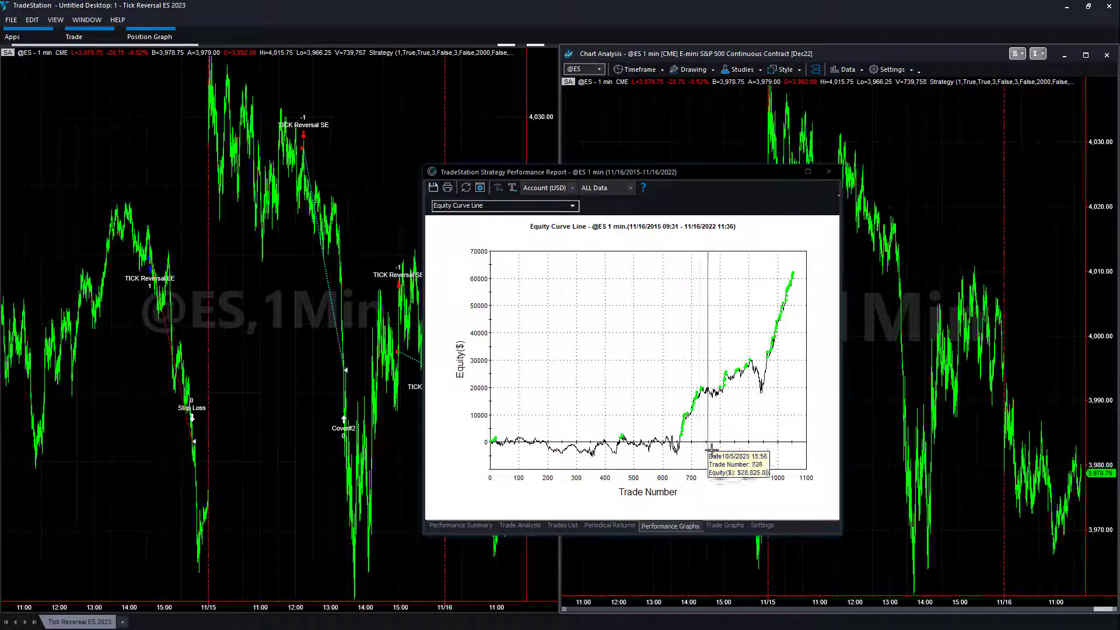
{"action": "left_click", "coordinate": [608, 526]}
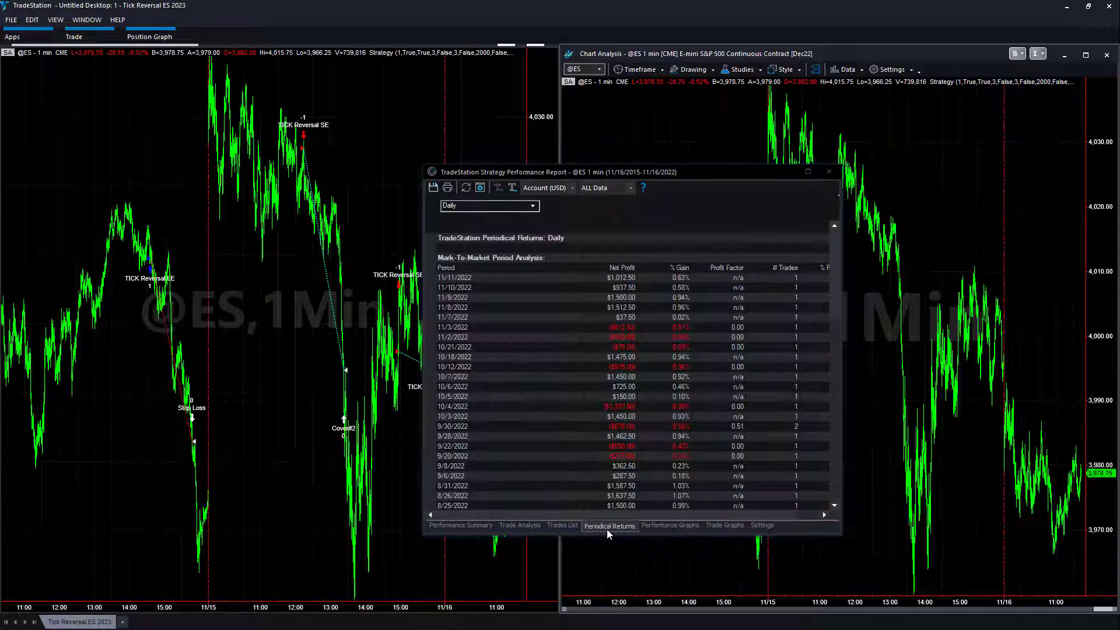
{"action": "left_click", "coordinate": [479, 206]}
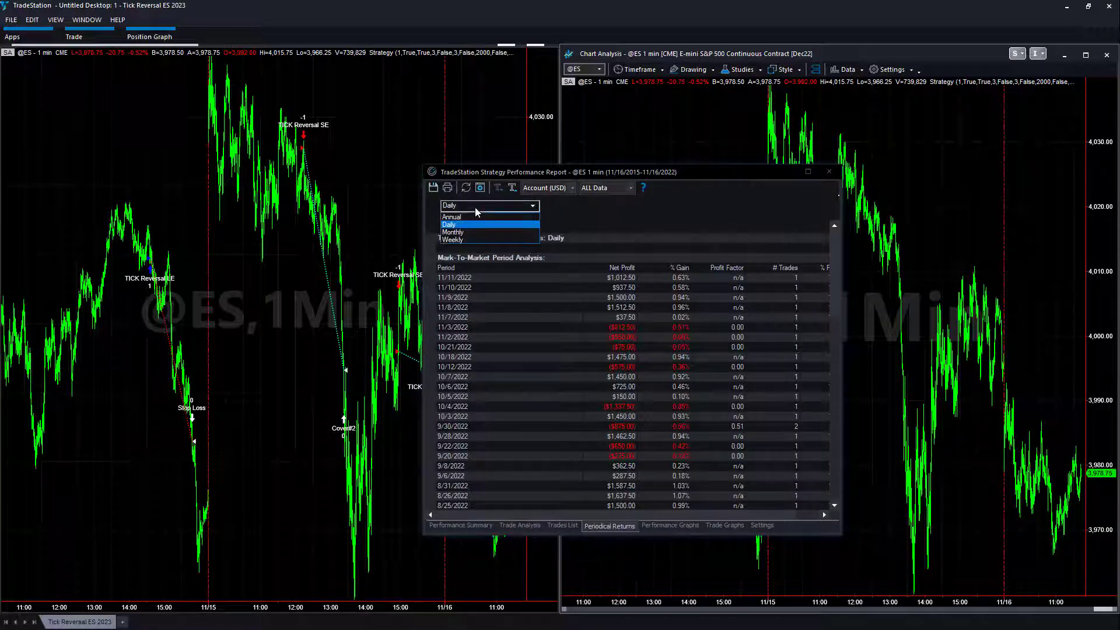
{"action": "left_click", "coordinate": [465, 223]}
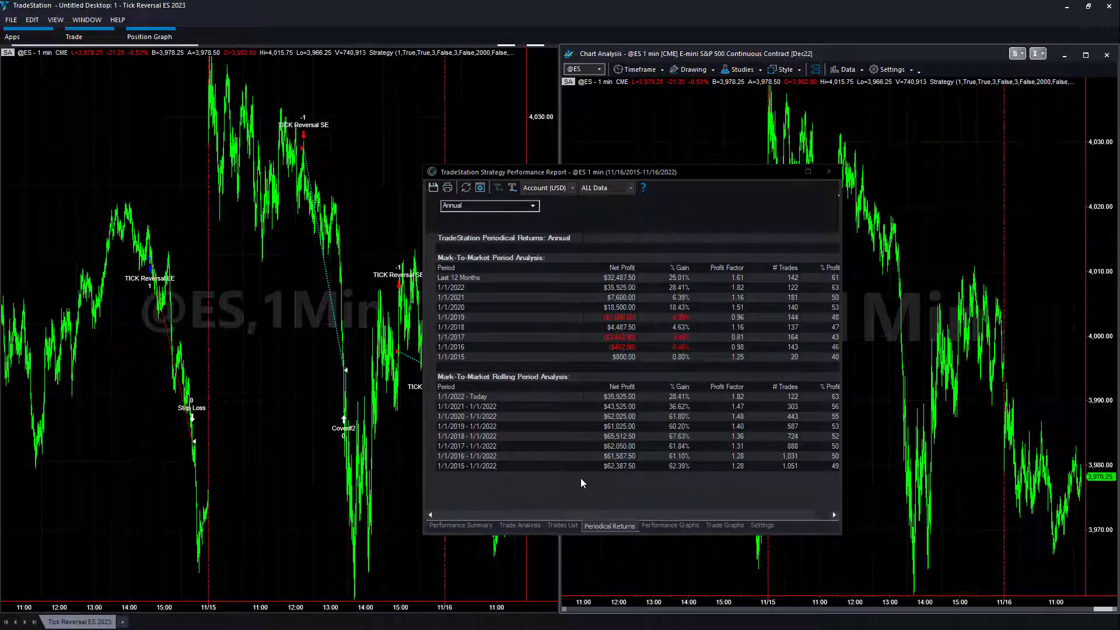
{"action": "left_click", "coordinate": [460, 524]}
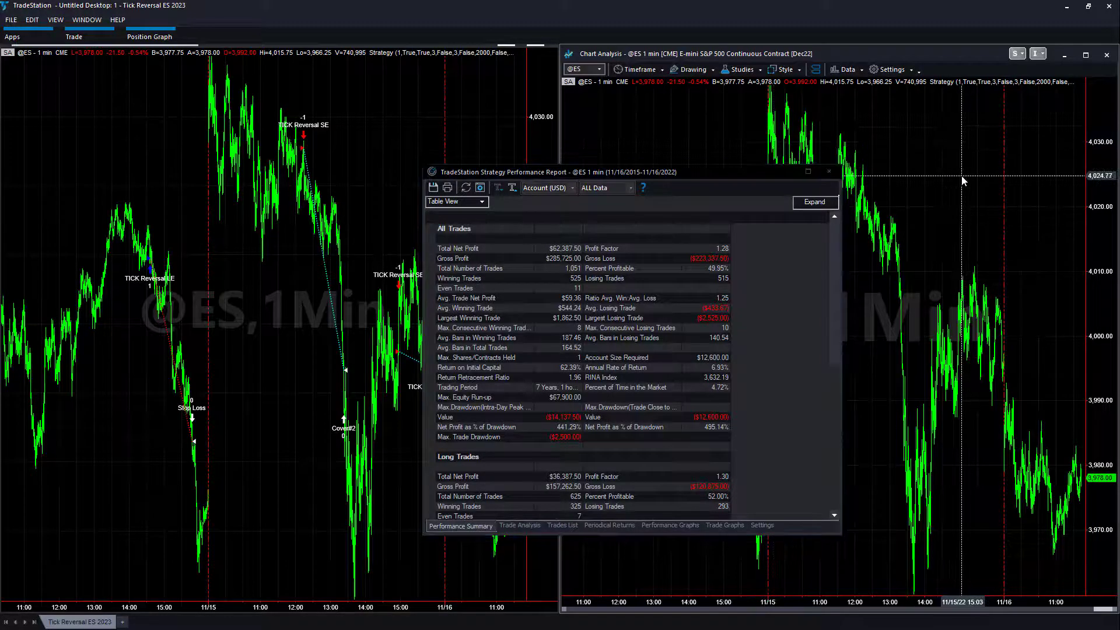
{"action": "left_click", "coordinate": [665, 524]}
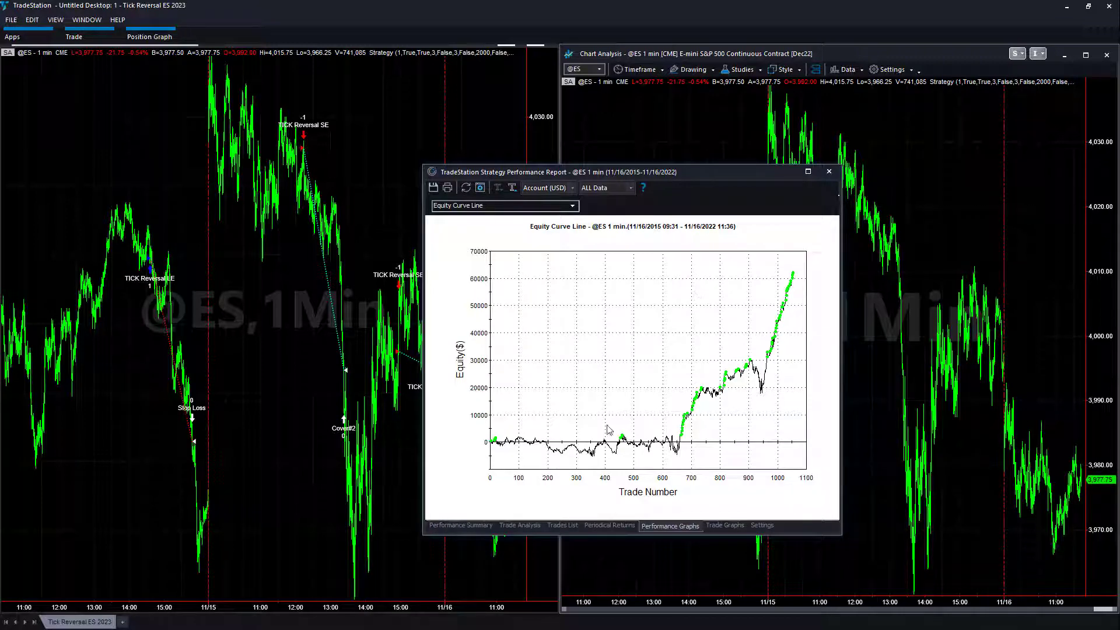
Step: Read the left chart's dates and equity along the curve to trade 1994, then return to the right chart
{"action": "left_click", "coordinate": [293, 333]}
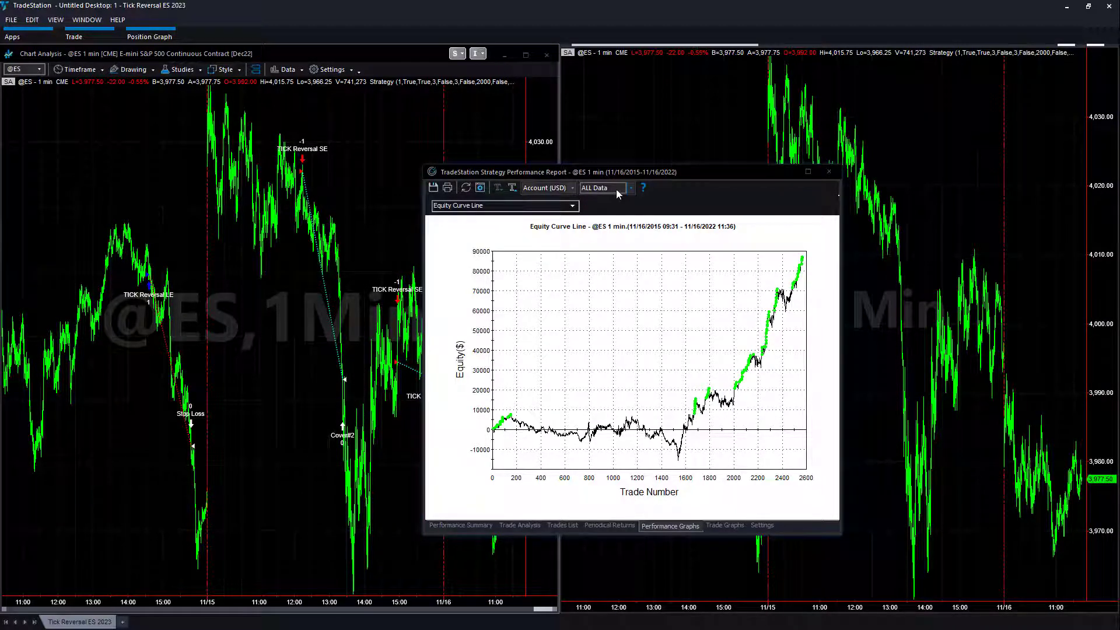
{"action": "left_click_drag", "start_coordinate": [623, 170], "coordinate": [289, 134]}
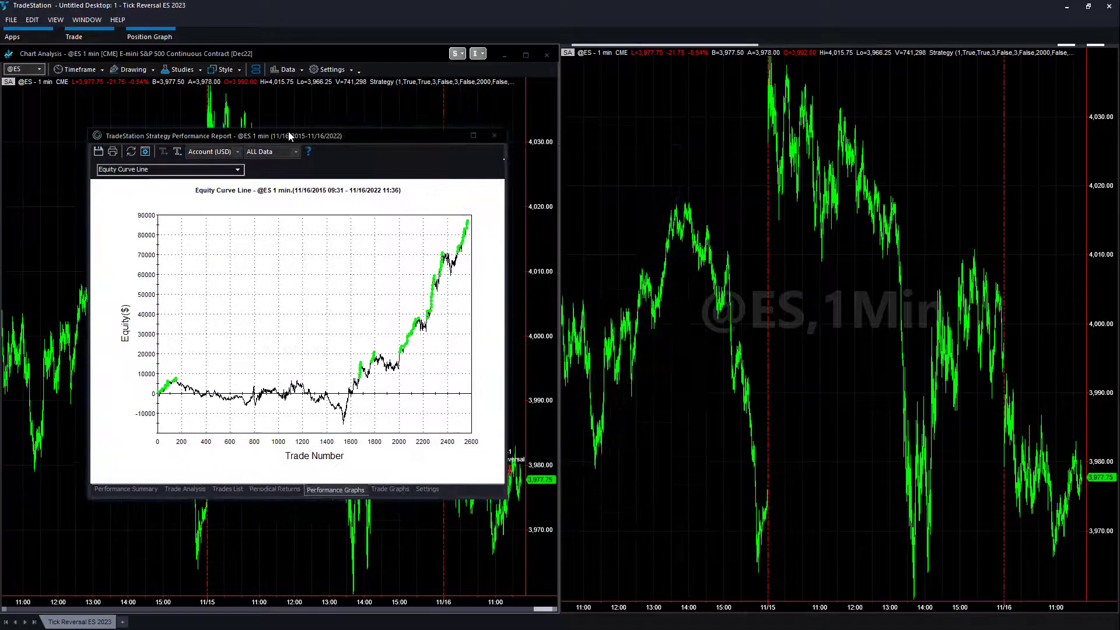
{"action": "left_click_drag", "start_coordinate": [309, 409], "coordinate": [375, 392]}
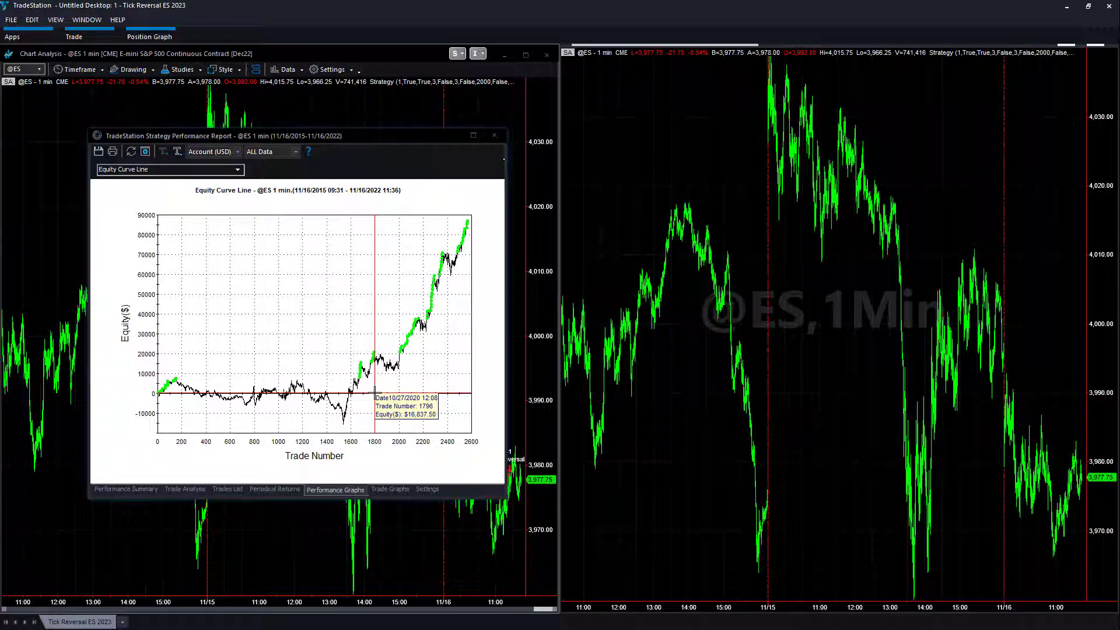
{"action": "left_click_drag", "start_coordinate": [375, 392], "coordinate": [426, 367]}
{"action": "left_click", "coordinate": [620, 135]}
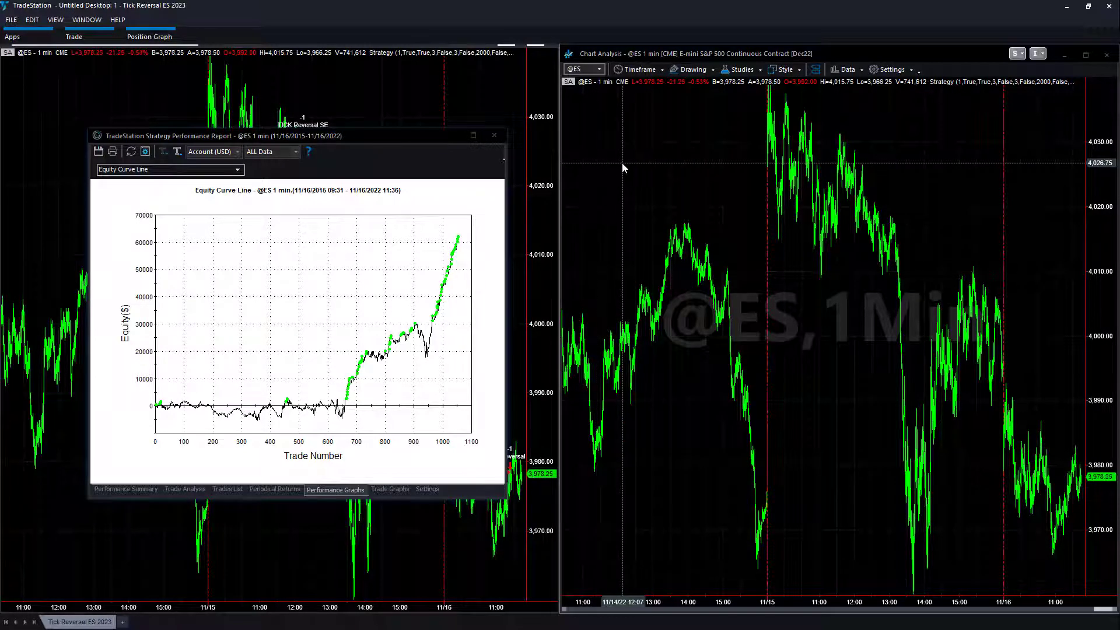
Step: Close the Strategy Performance Report and activate the left and right ES charts
{"action": "left_click", "coordinate": [499, 135]}
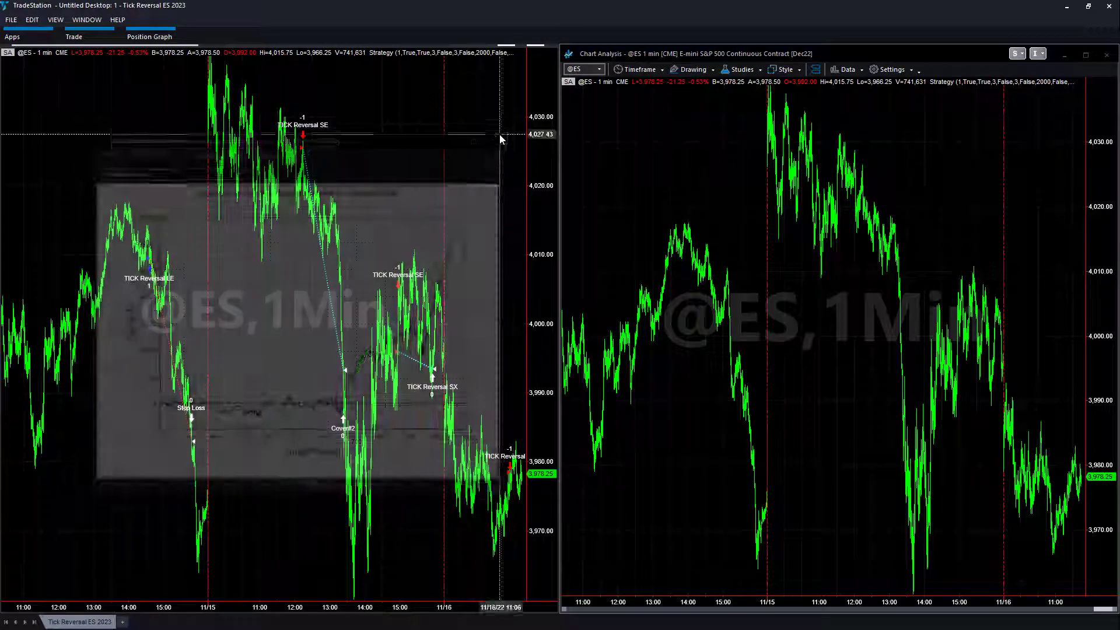
{"action": "left_click", "coordinate": [425, 139]}
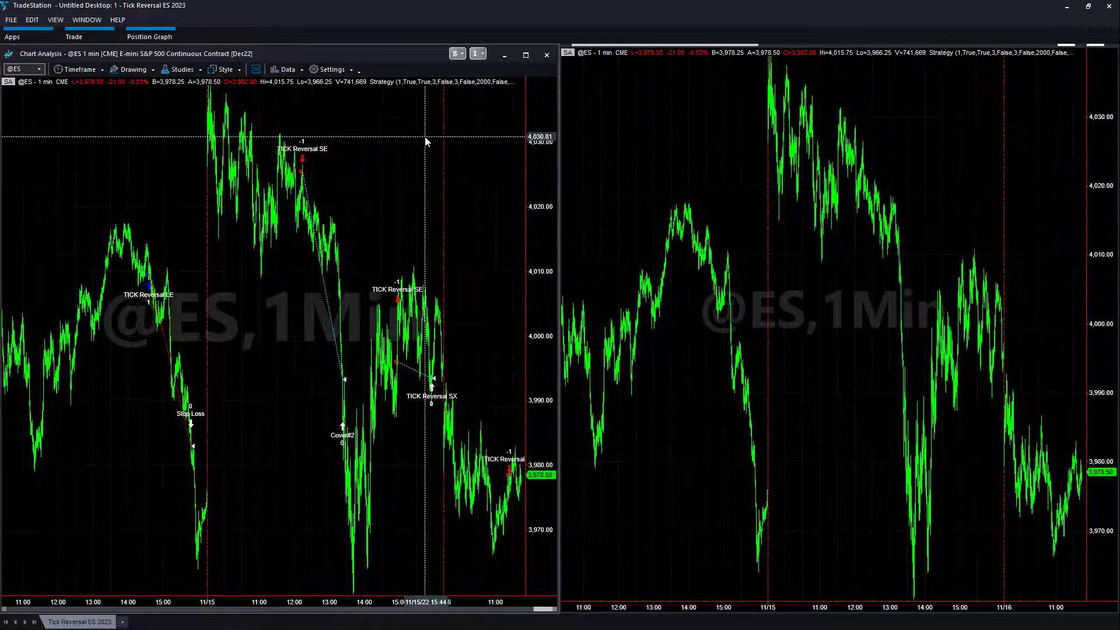
{"action": "left_click", "coordinate": [678, 126]}
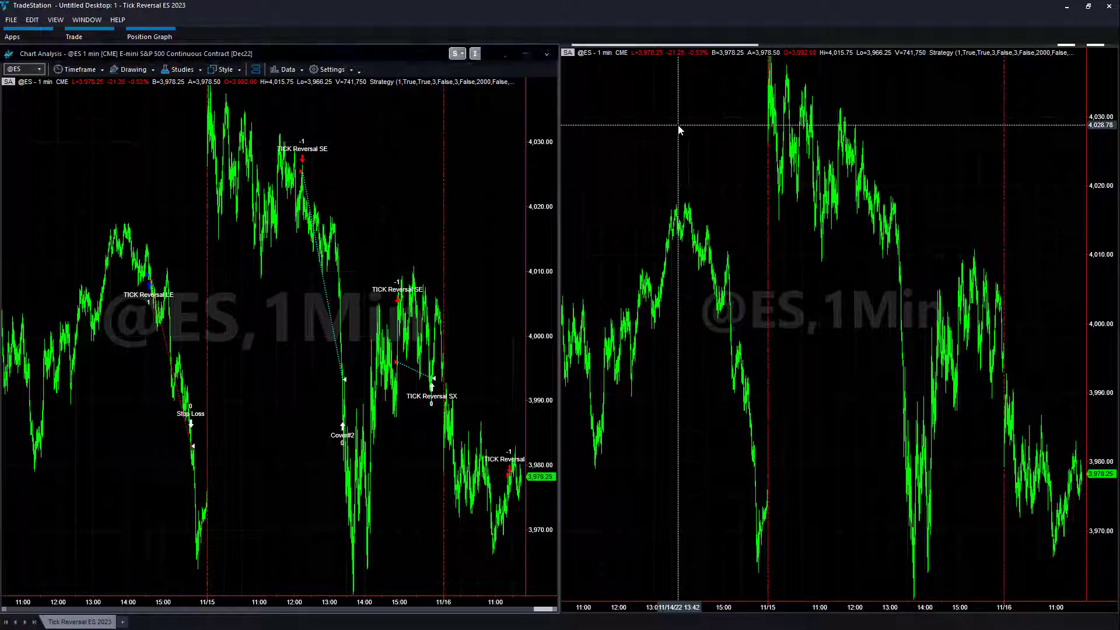